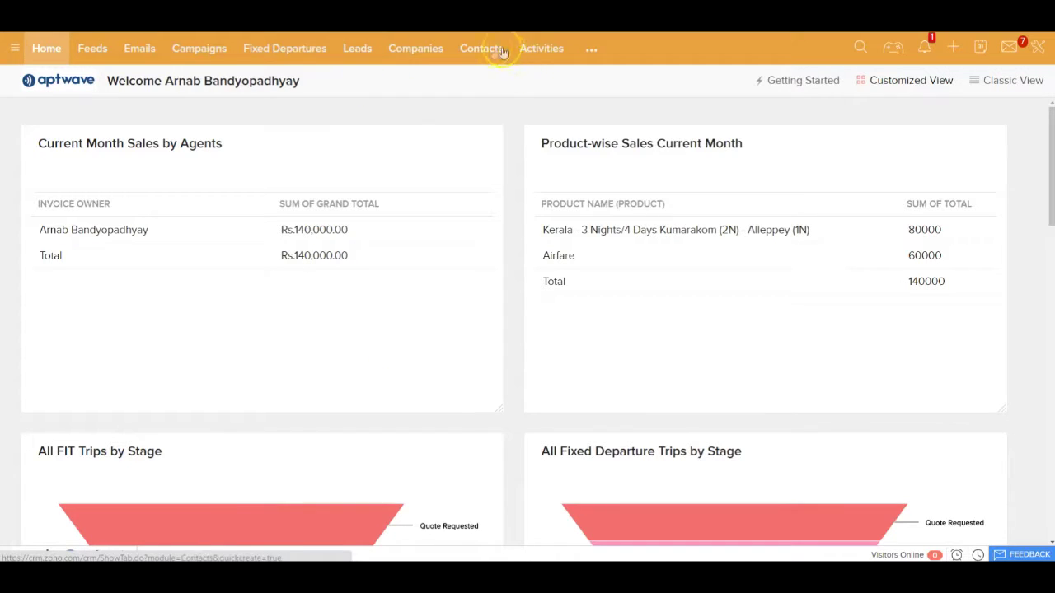
Look through the extra-modules and quick-create menus, then open the All Leads list
left_click(588, 50)
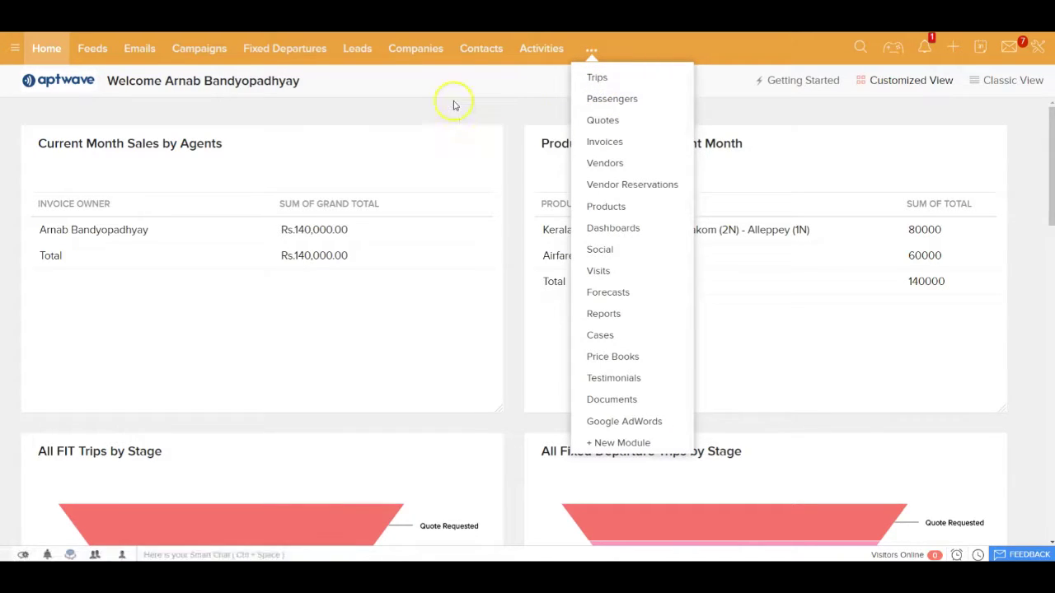
left_click(467, 134)
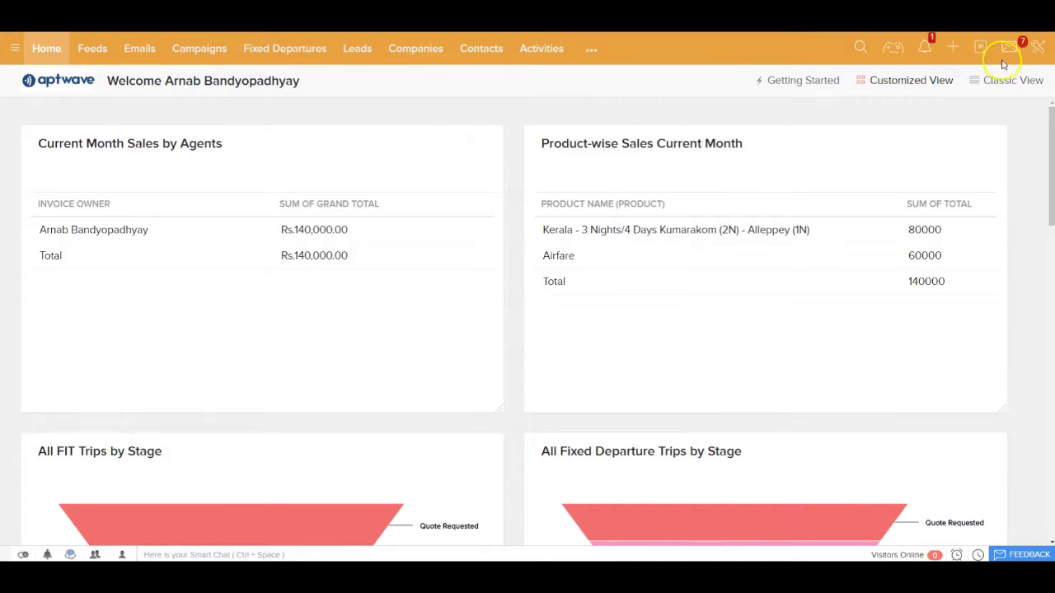
left_click(952, 50)
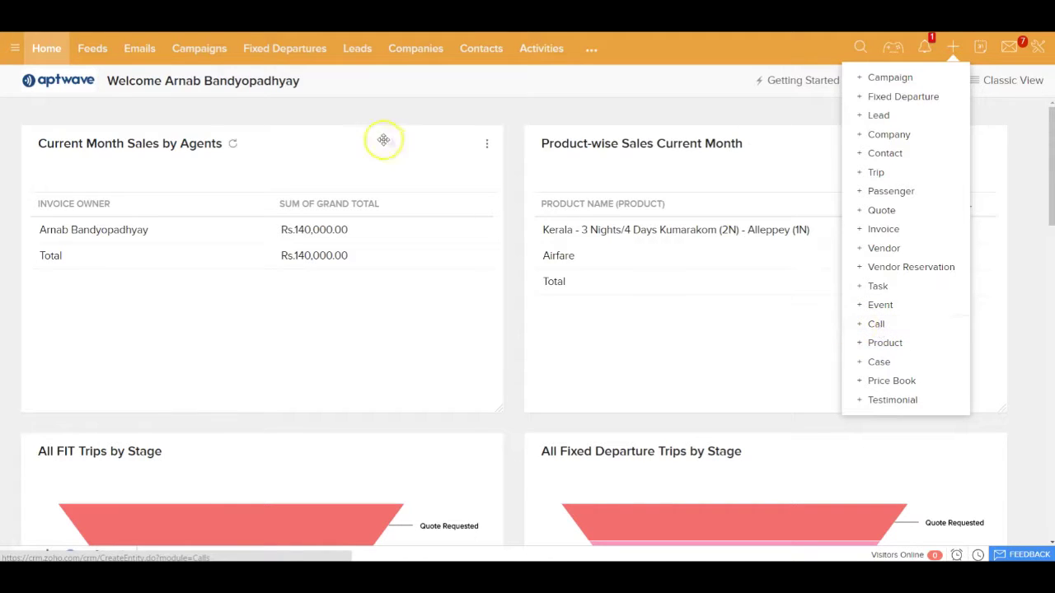
left_click(356, 52)
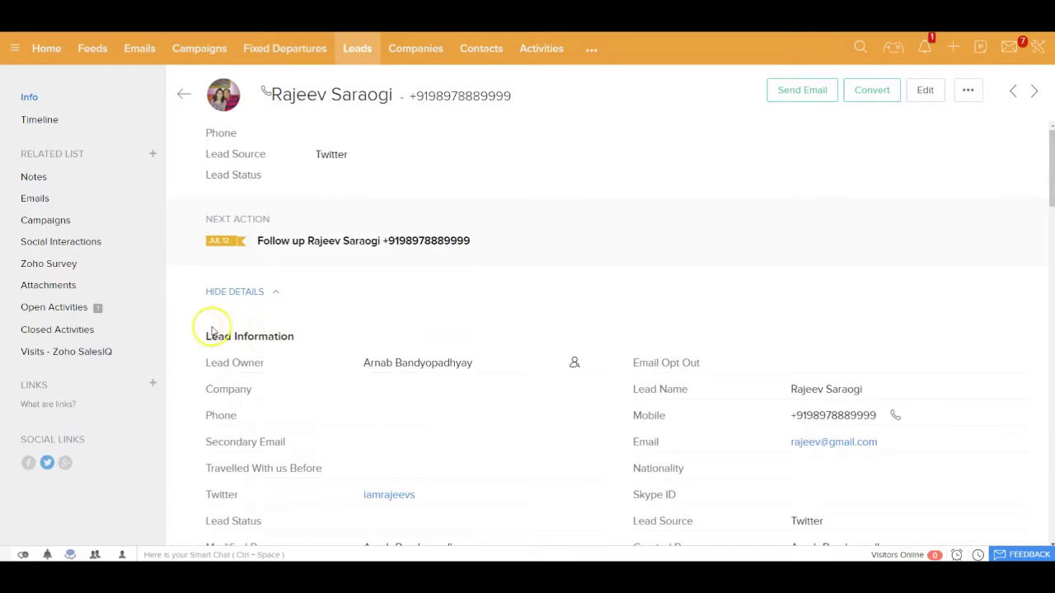
Start a new Outbound call on the lead with purpose set to Prospecting
left_click(151, 307)
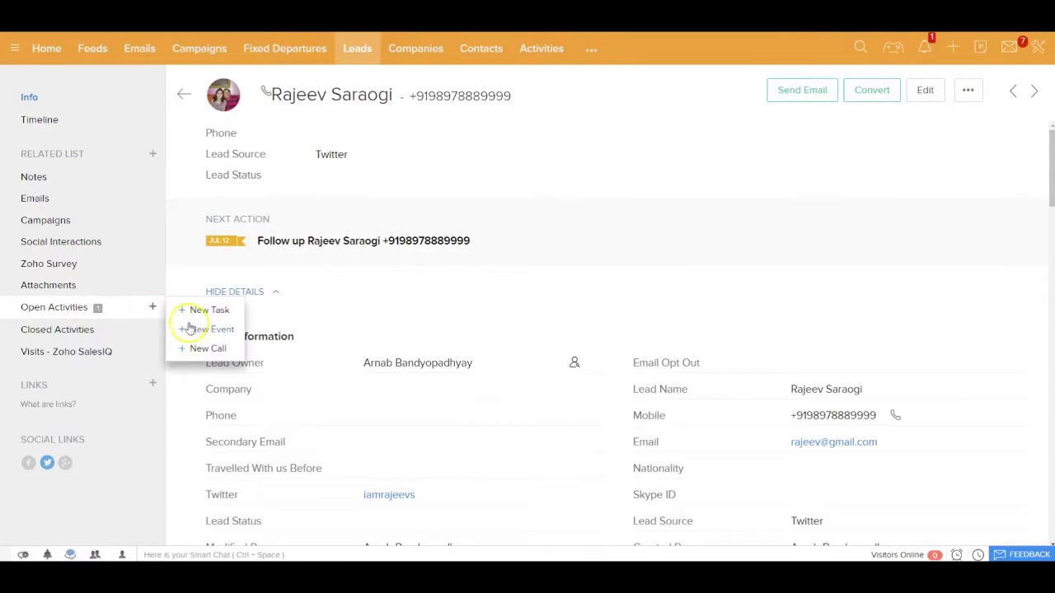
left_click(202, 349)
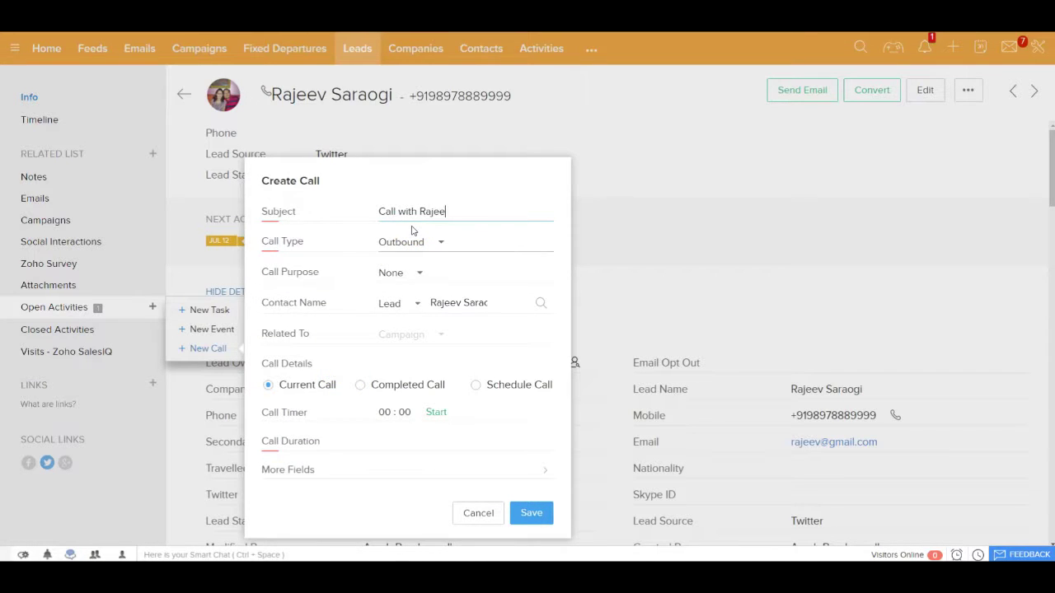
left_click(410, 246)
left_click(516, 244)
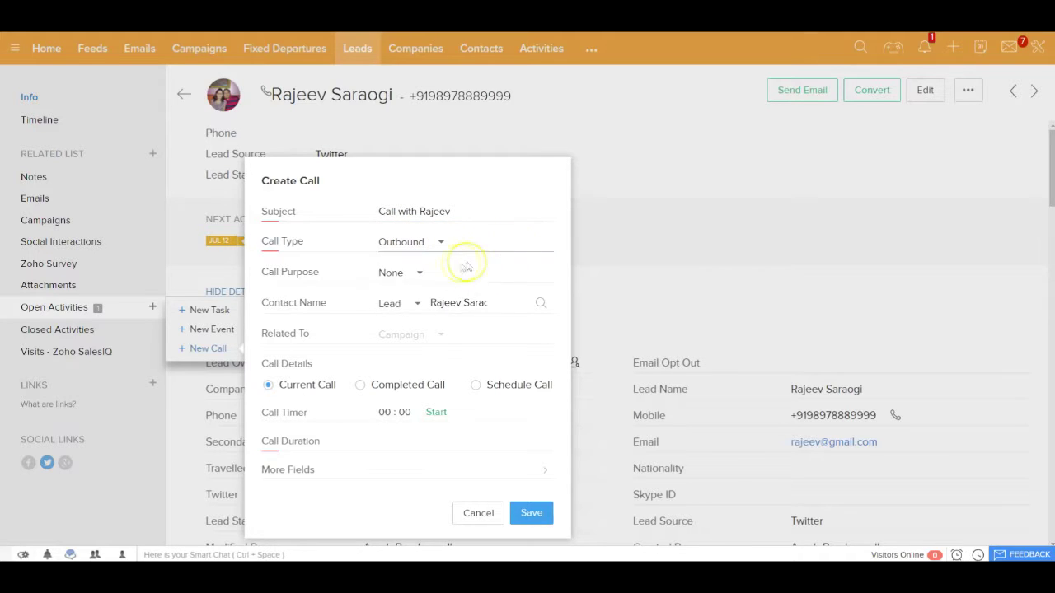
left_click(407, 275)
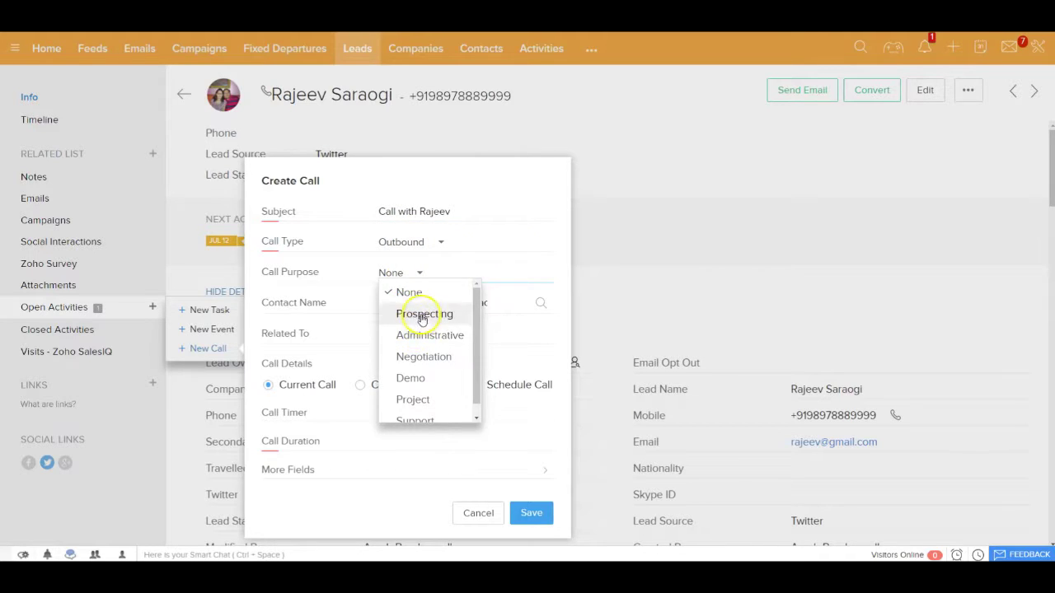
left_click(406, 313)
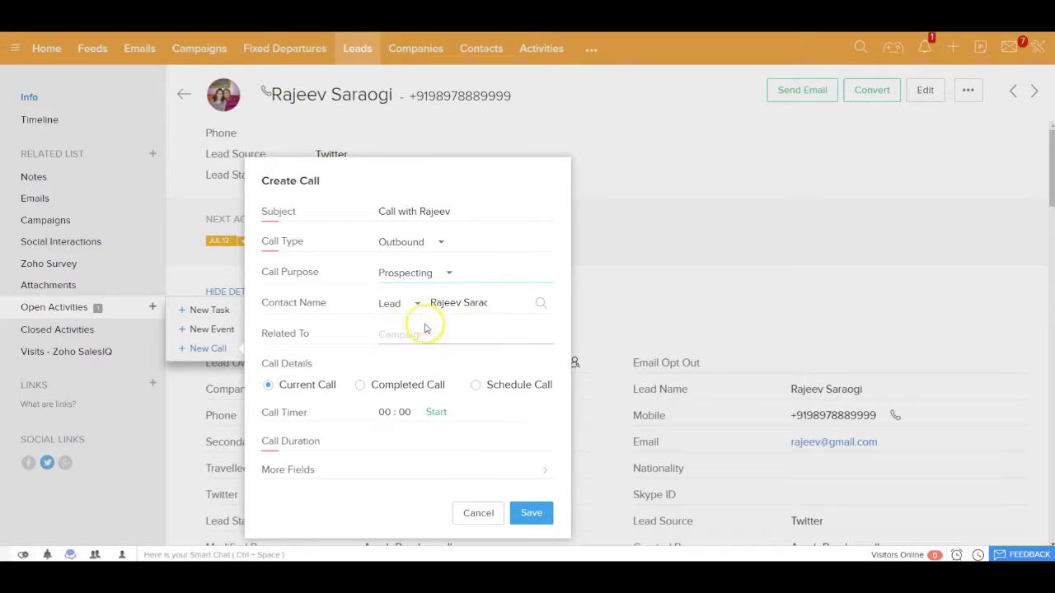
Schedule the call for 15/07/2016 at 11:30 AM and save it
left_click(476, 388)
left_click(403, 411)
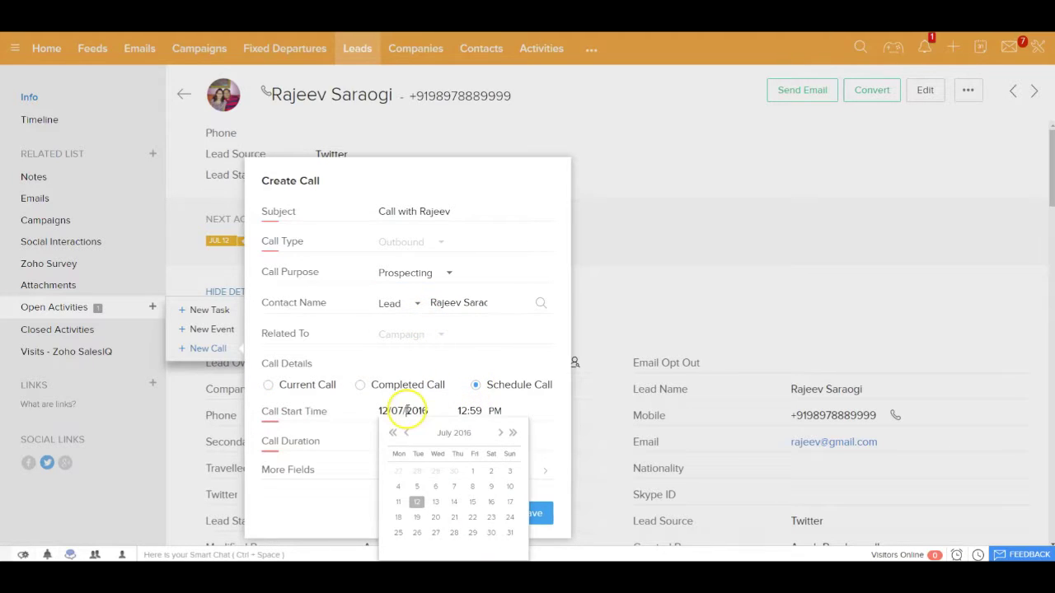
left_click(471, 505)
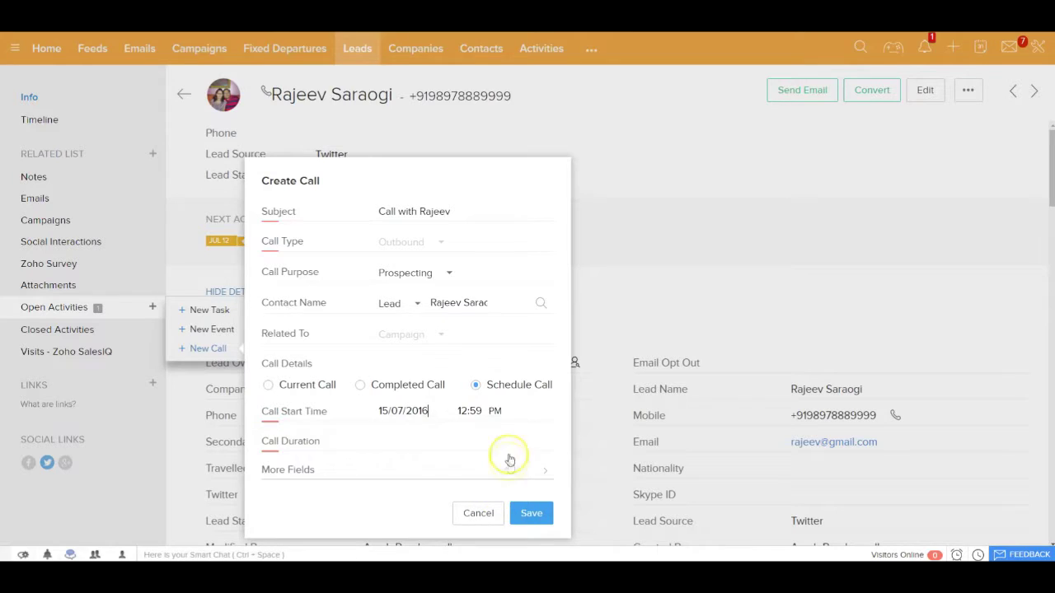
left_click(493, 413)
left_click_drag(520, 464, 521, 477)
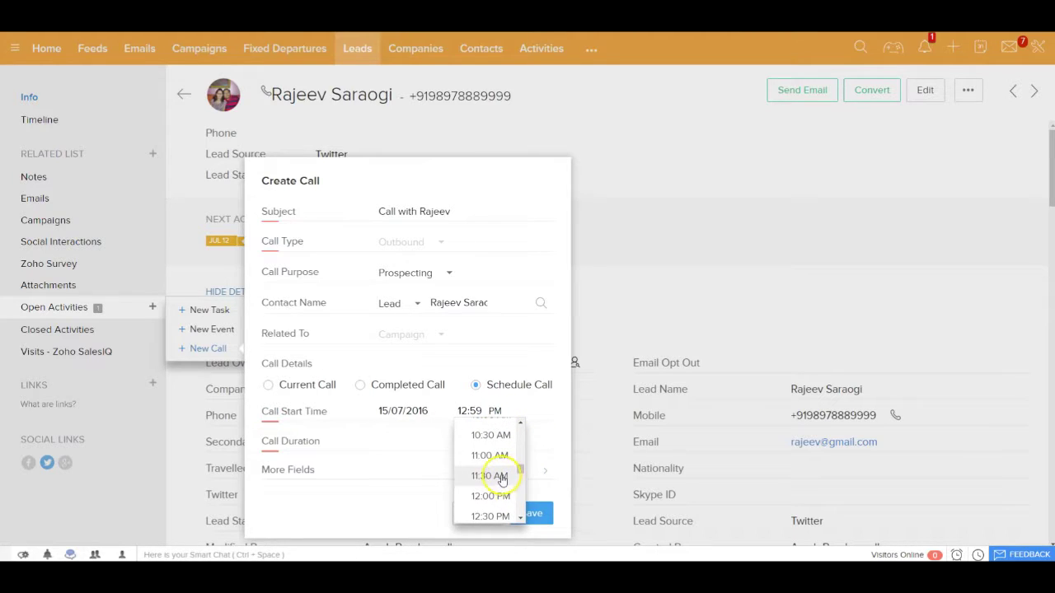
left_click(495, 475)
left_click(529, 514)
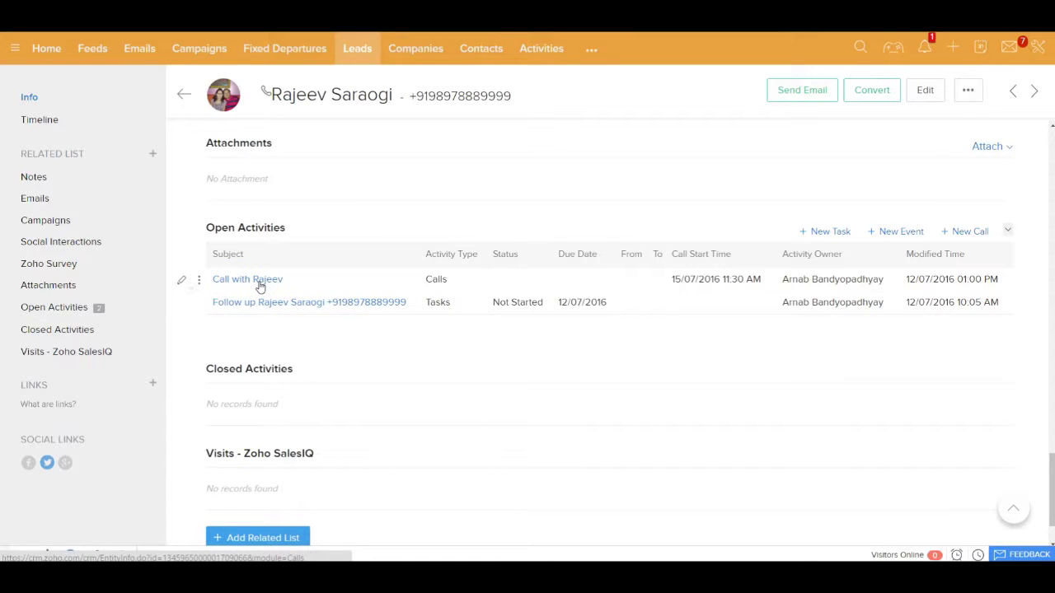
Show the activities calendar in month view and check the create-activity options
left_click(982, 51)
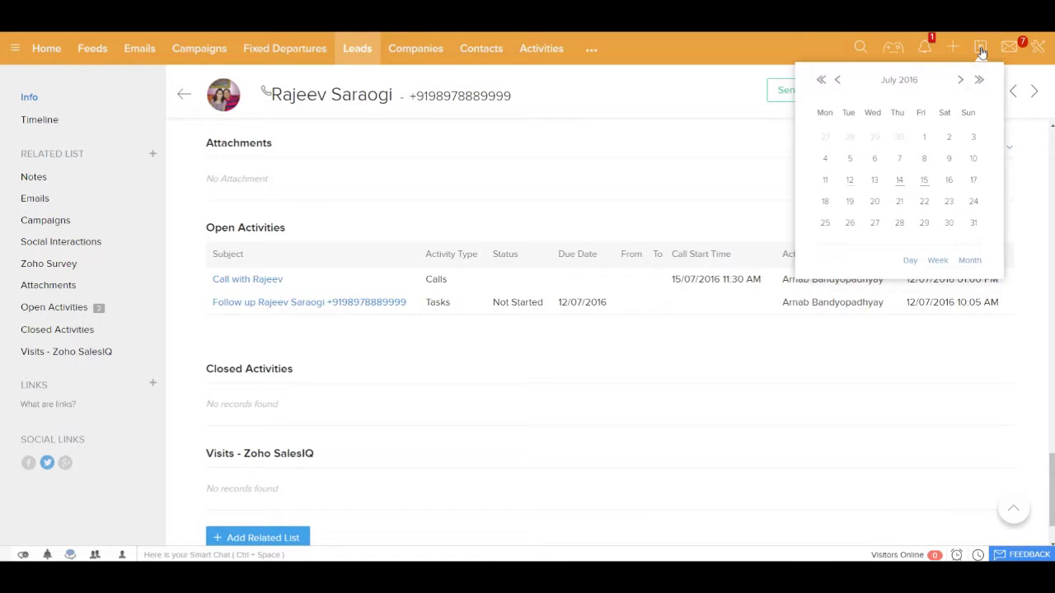
left_click(971, 261)
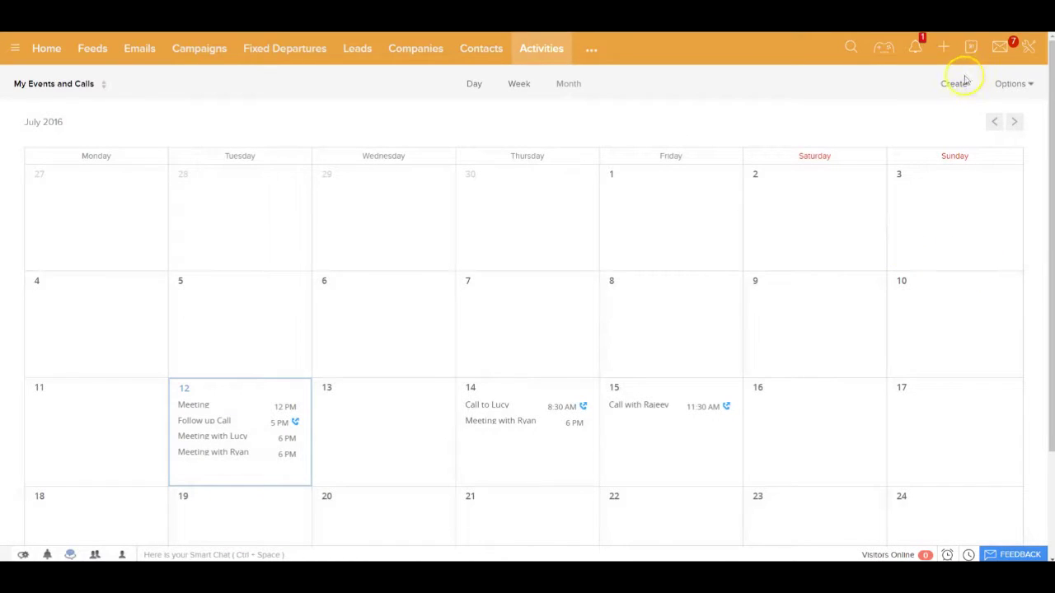
left_click(964, 81)
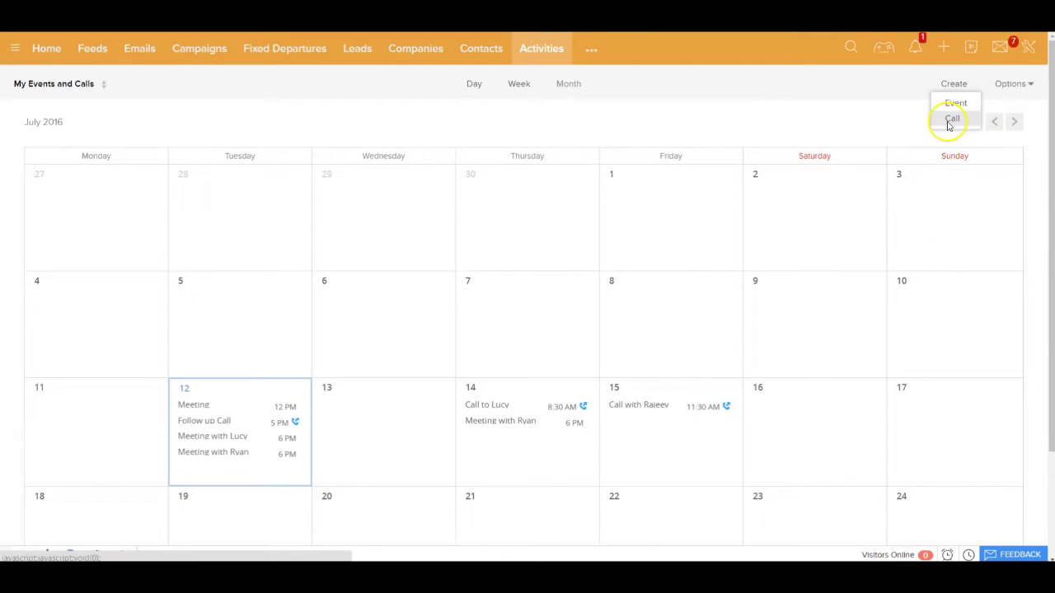
View the 16 July day schedule, then bring up the activity views list
left_click(761, 392)
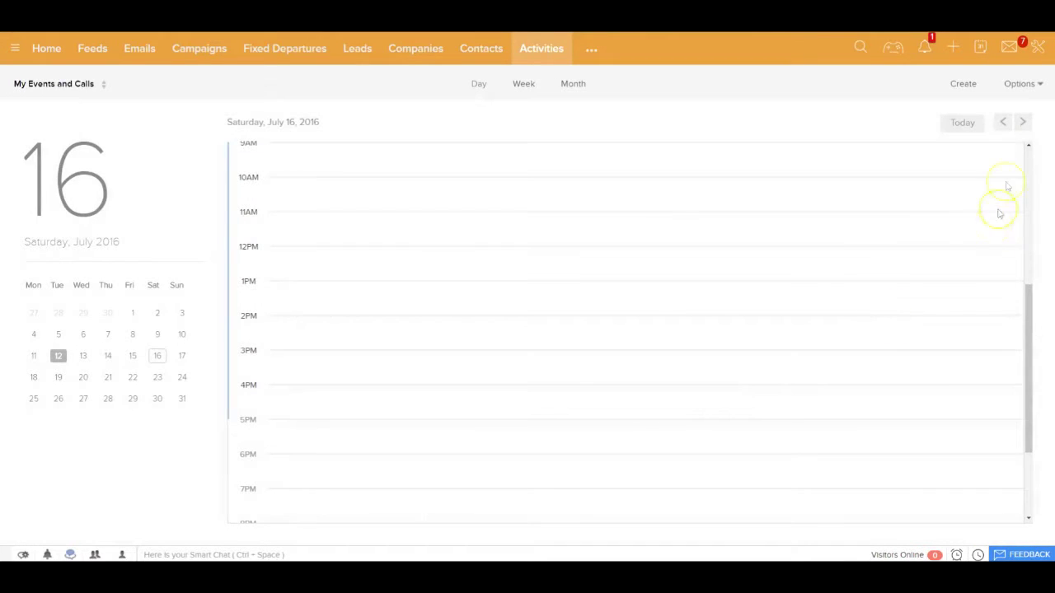
left_click(965, 84)
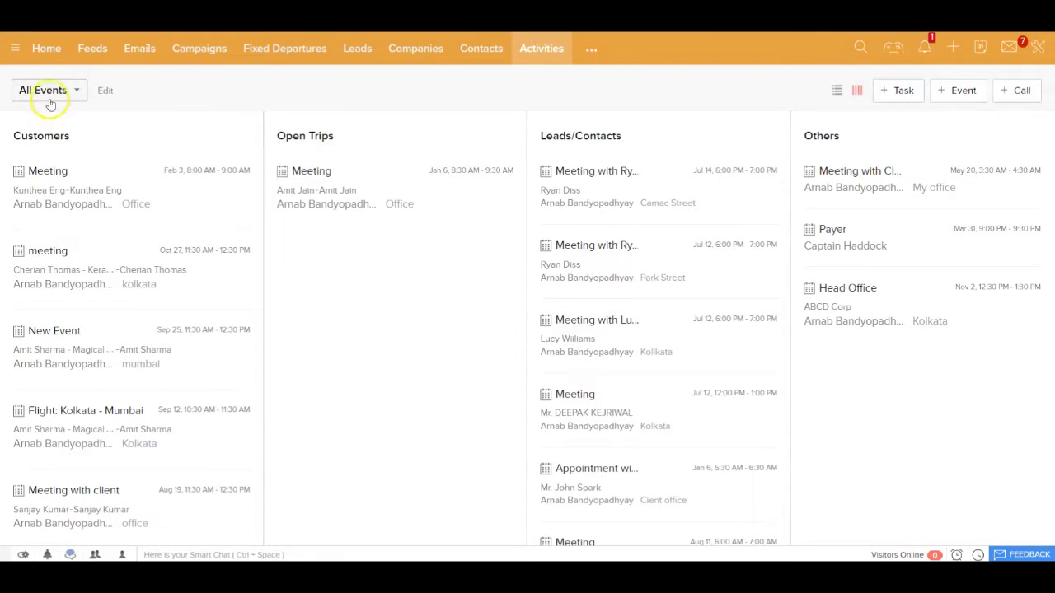
left_click(40, 90)
Switch the activities view from All Events to All Calls
left_click(66, 177)
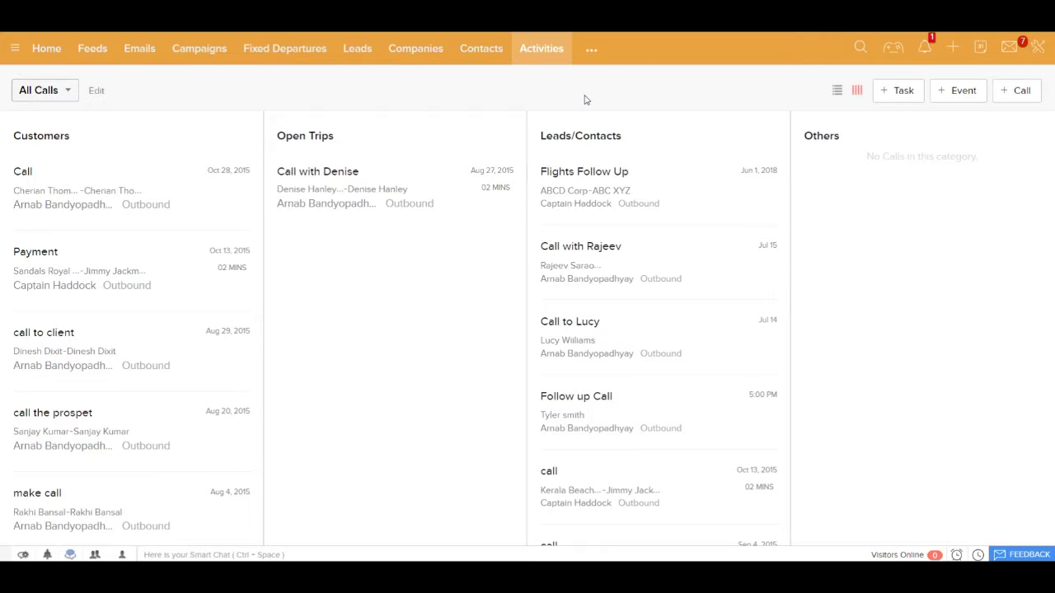
From Setup, start PhoneBridge setup and list providers like RingCentral, Twilio and Asterisk 1.4
left_click(1038, 47)
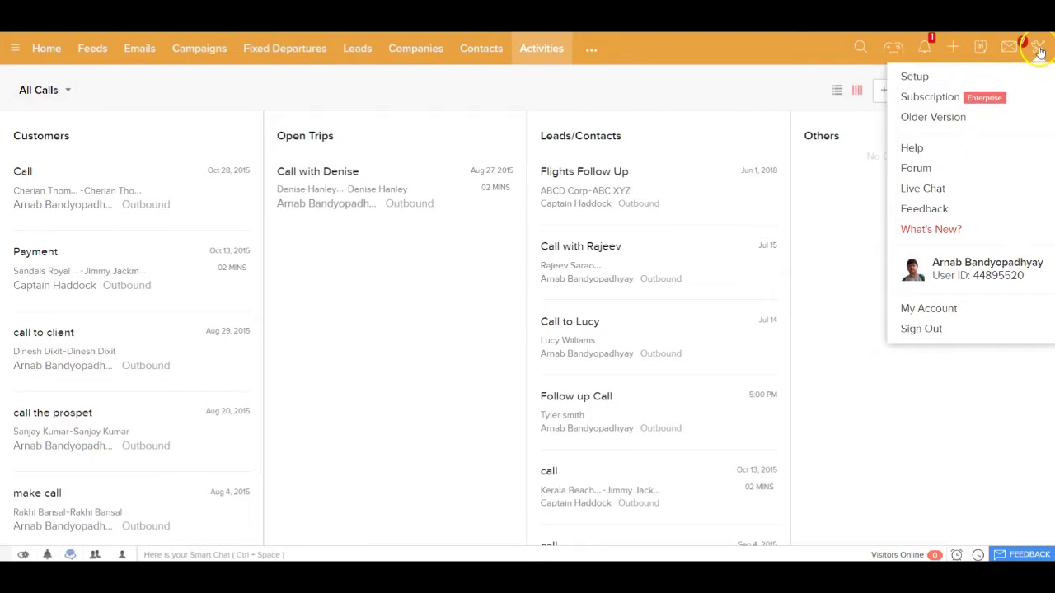
left_click(913, 80)
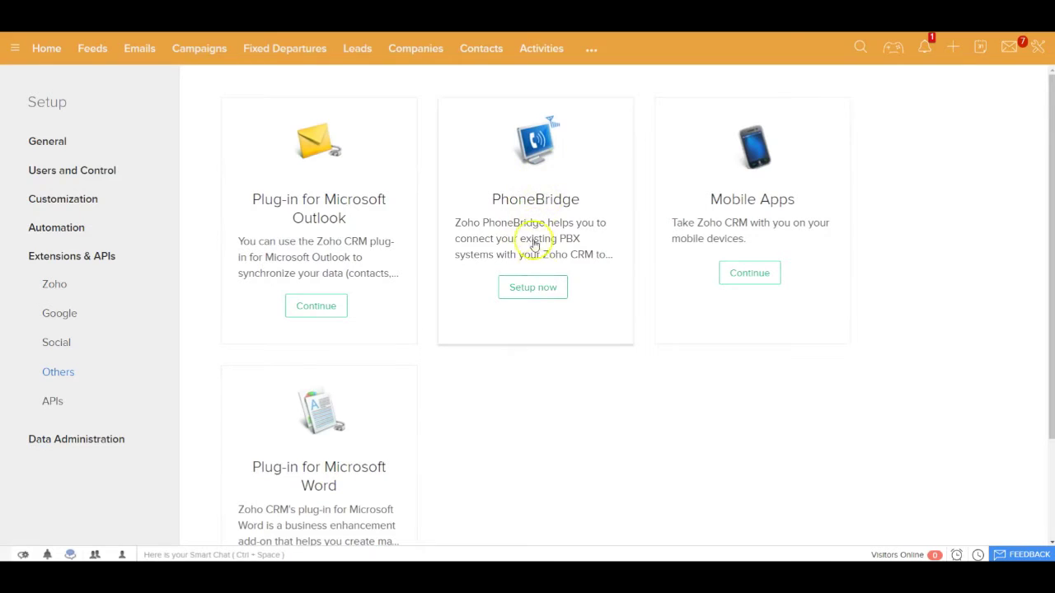
left_click(533, 288)
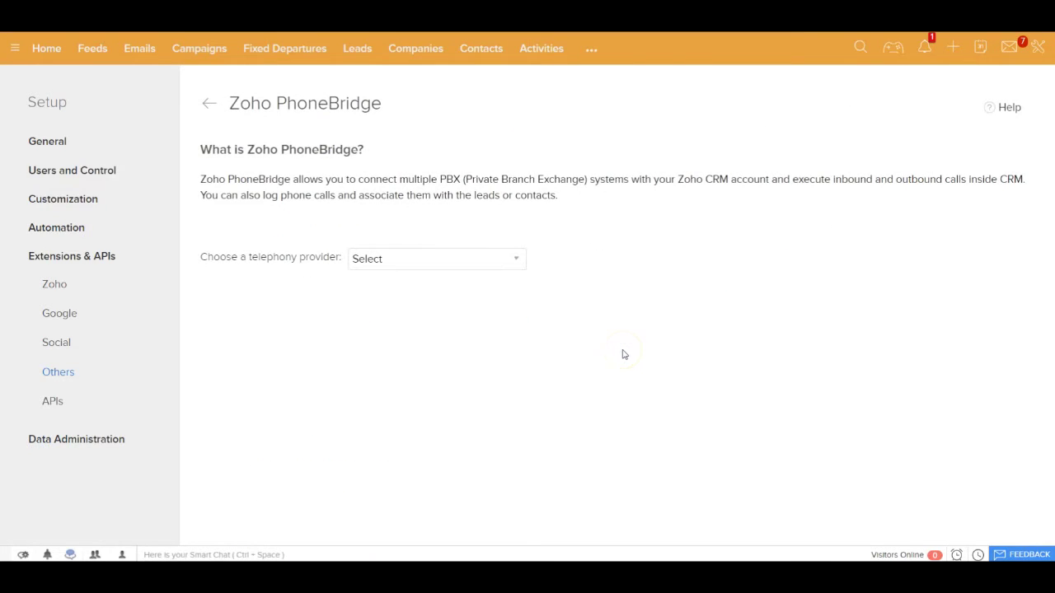
left_click(476, 265)
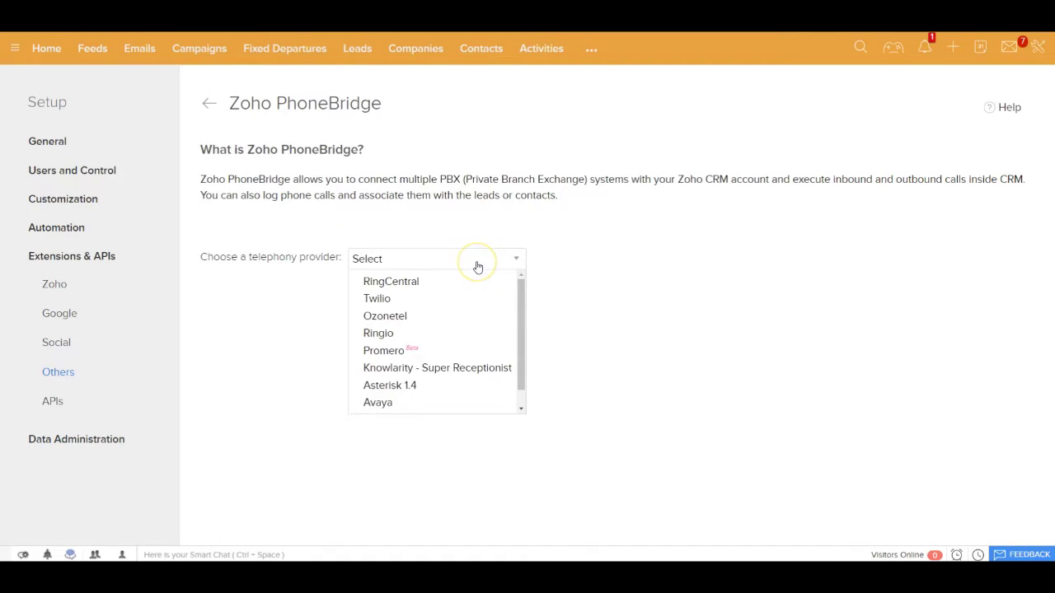
left_click(522, 406)
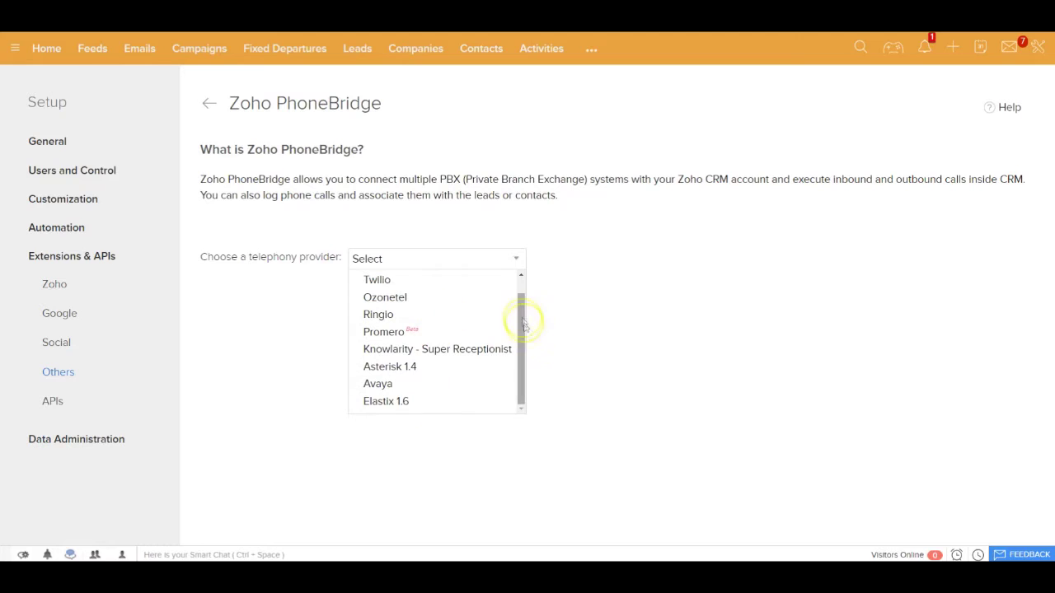
left_click(521, 276)
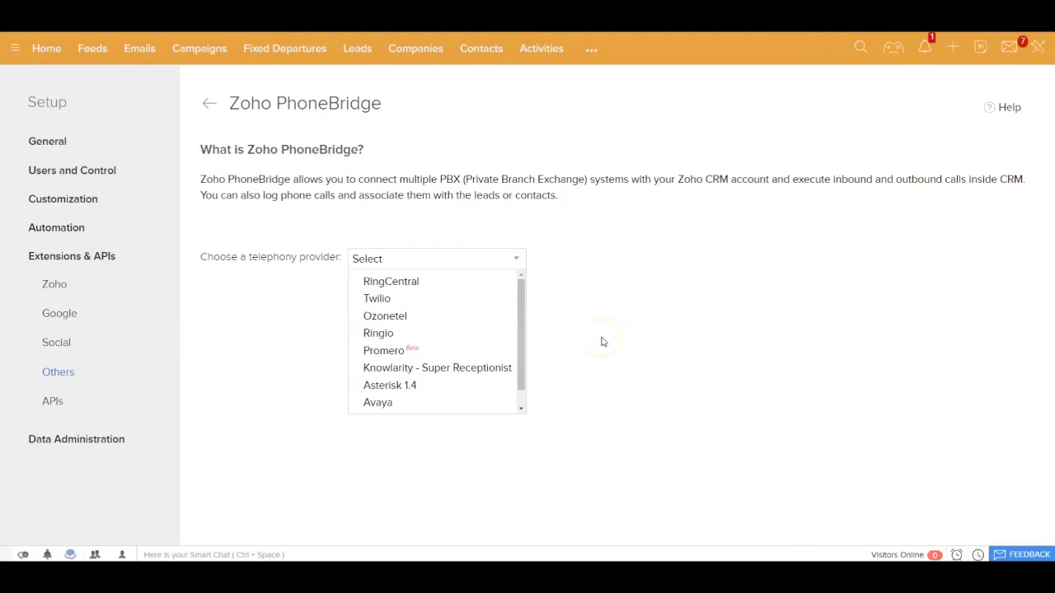